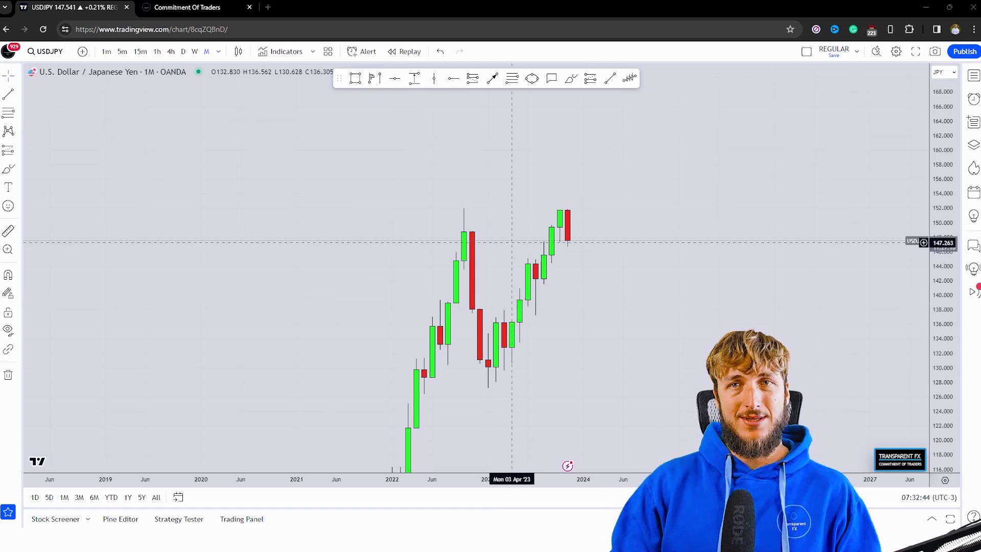
Shift the monthly USDJPY chart left, then sketch and delete a trial brush price path
left_click(227, 7)
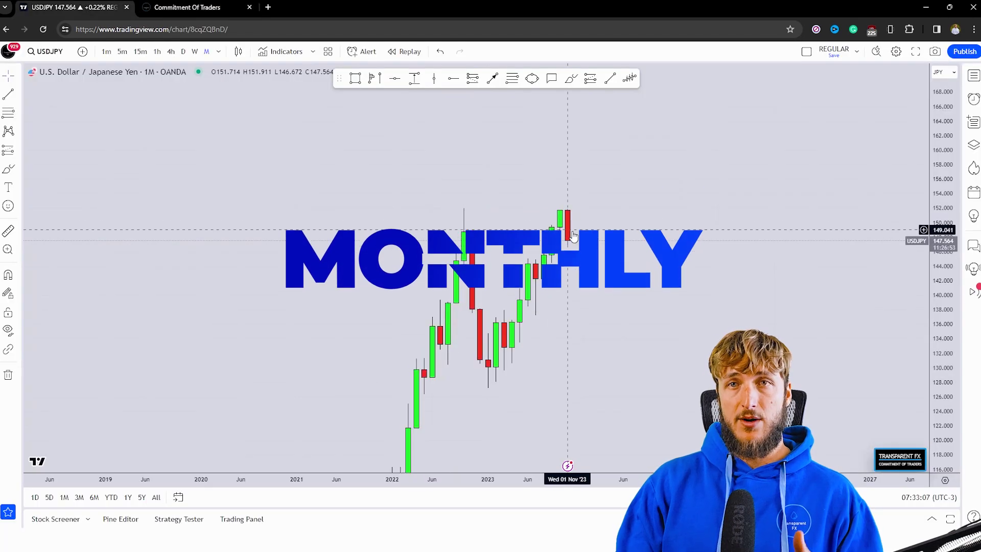
left_click_drag(573, 235, 501, 229)
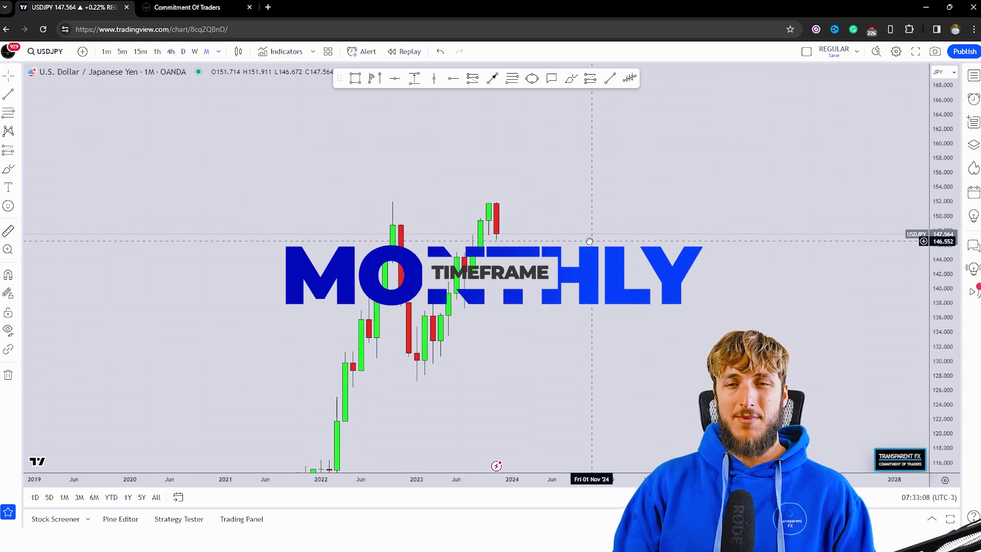
left_click(571, 78)
mouse_move(464, 306)
left_mouse_down()
mouse_move(491, 201)
mouse_move(504, 237)
left_mouse_up()
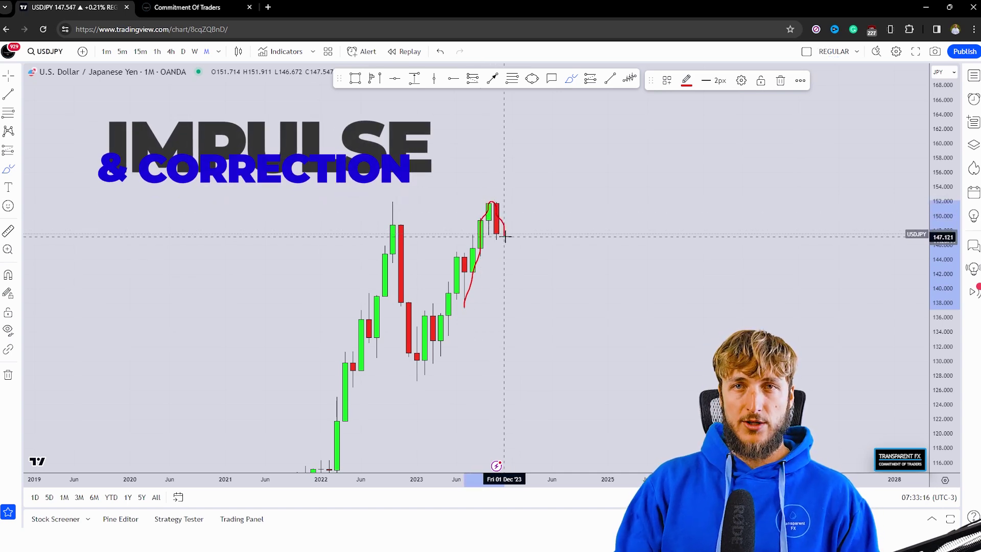
left_click(780, 81)
Box the 144–146 breakout level with a blue rectangle zone stretched to the right
left_click(355, 78)
left_click_drag(456, 260, 568, 249)
left_click(595, 332)
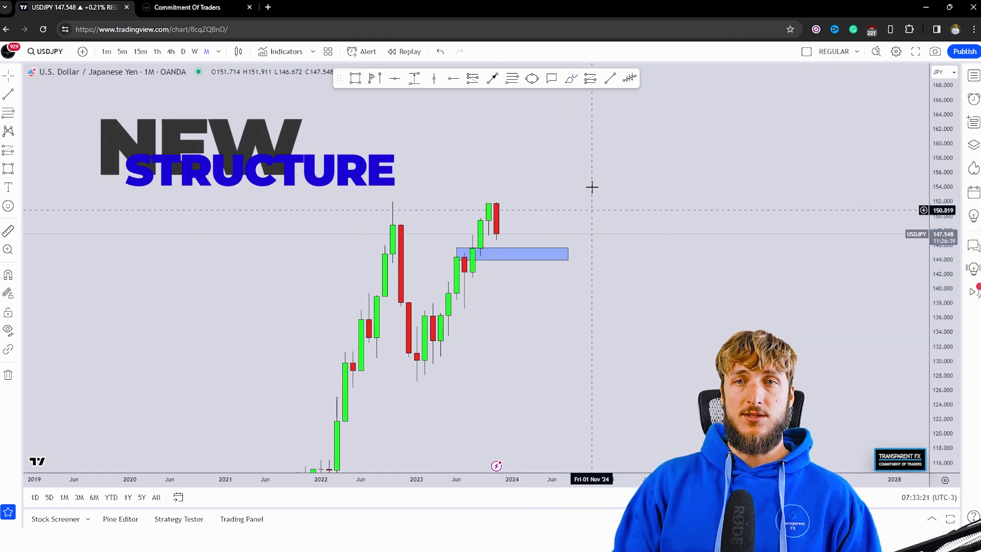
Sketch brush circles and an upward path around the zone, then undo and delete them
left_click(572, 78)
left_click_drag(471, 248, 472, 285)
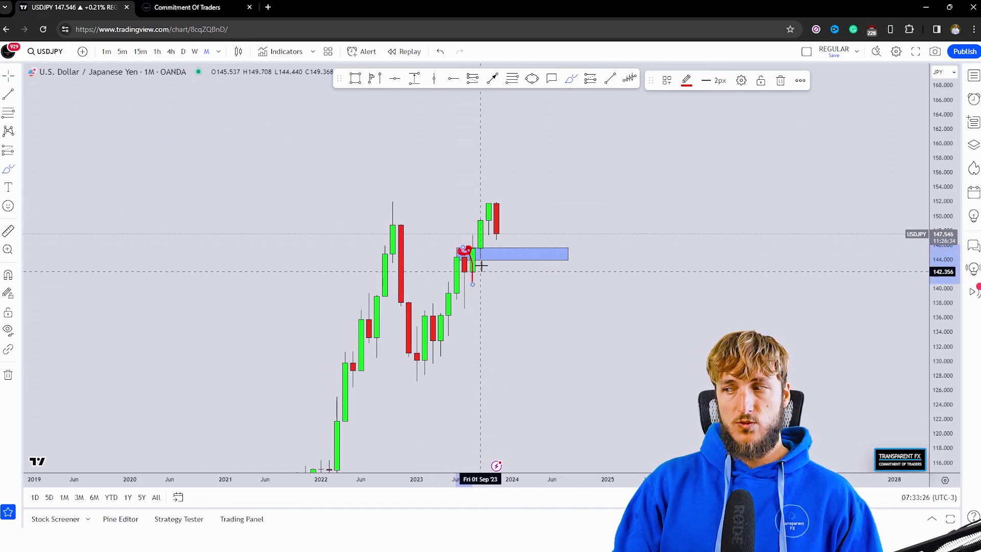
mouse_move(495, 256)
left_mouse_down()
mouse_move(504, 258)
mouse_move(544, 160)
left_mouse_up()
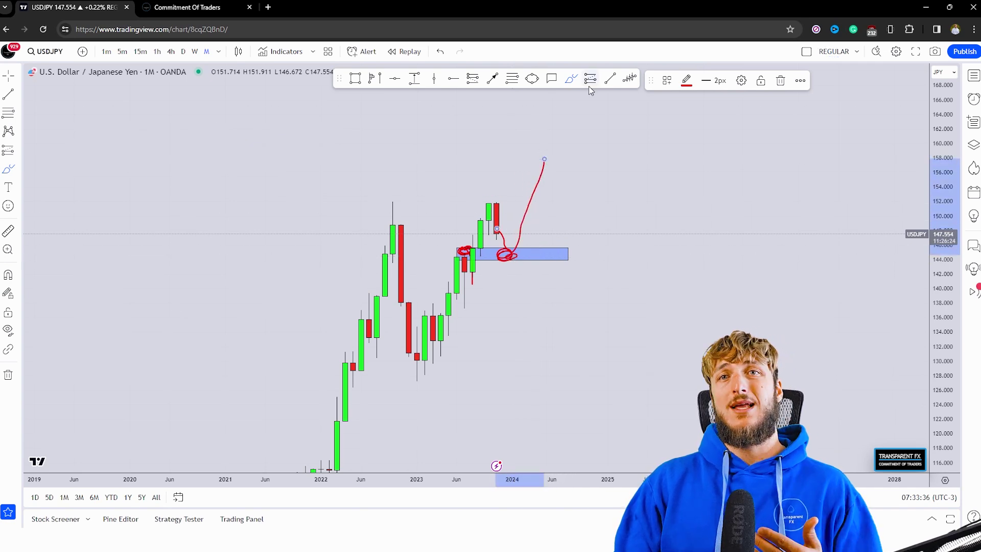
left_click(438, 52)
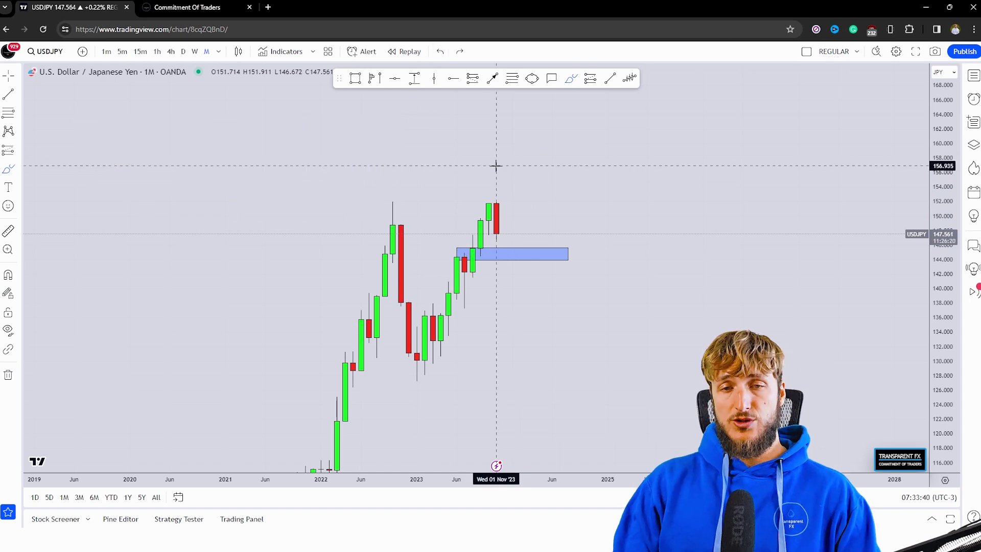
mouse_move(464, 311)
left_mouse_down()
mouse_move(488, 211)
mouse_move(512, 250)
left_mouse_up()
left_click(780, 82)
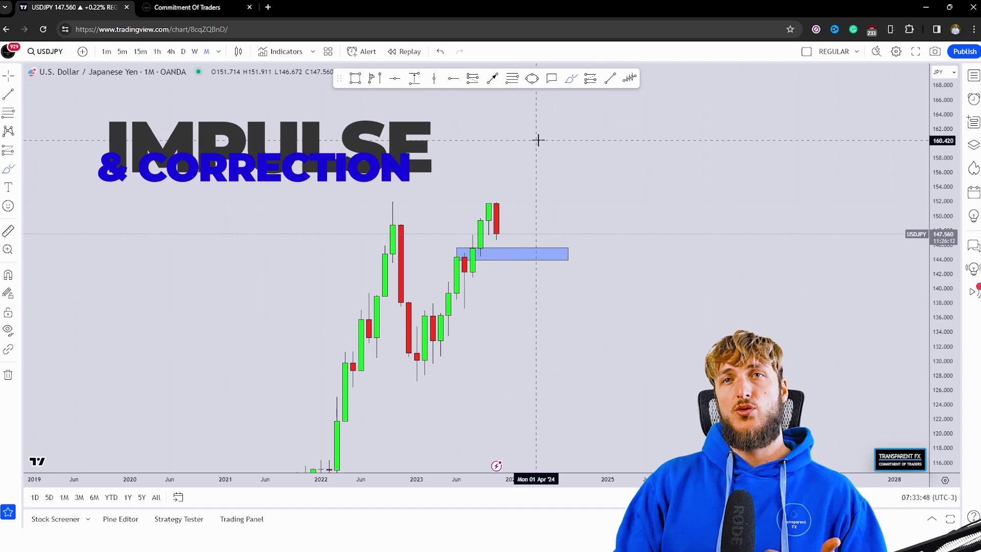
Extend the blue zone's right edge further, and draw then delete a trial Fib Retracement
left_click(465, 308)
left_click(501, 205)
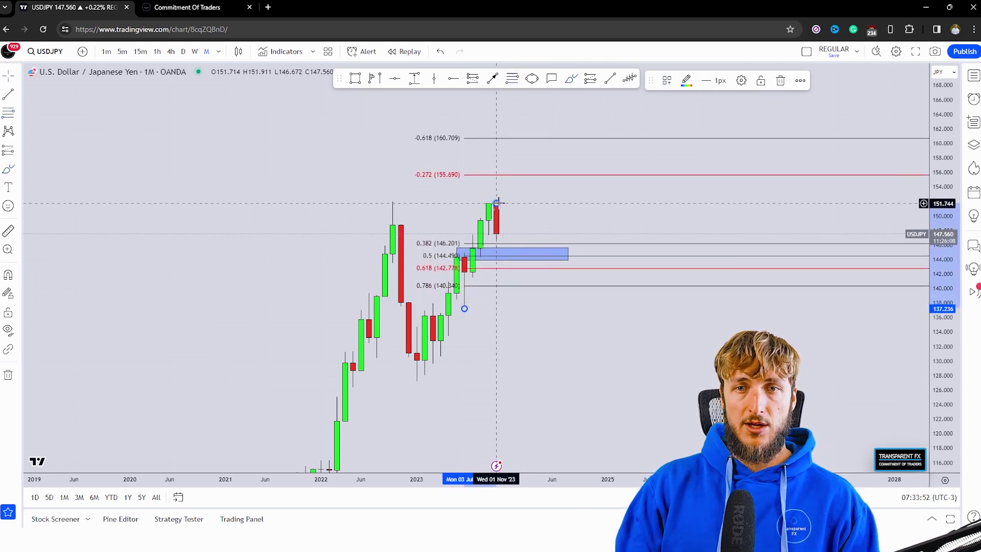
mouse_move(568, 249)
left_mouse_down()
mouse_move(575, 244)
mouse_move(576, 255)
left_mouse_up()
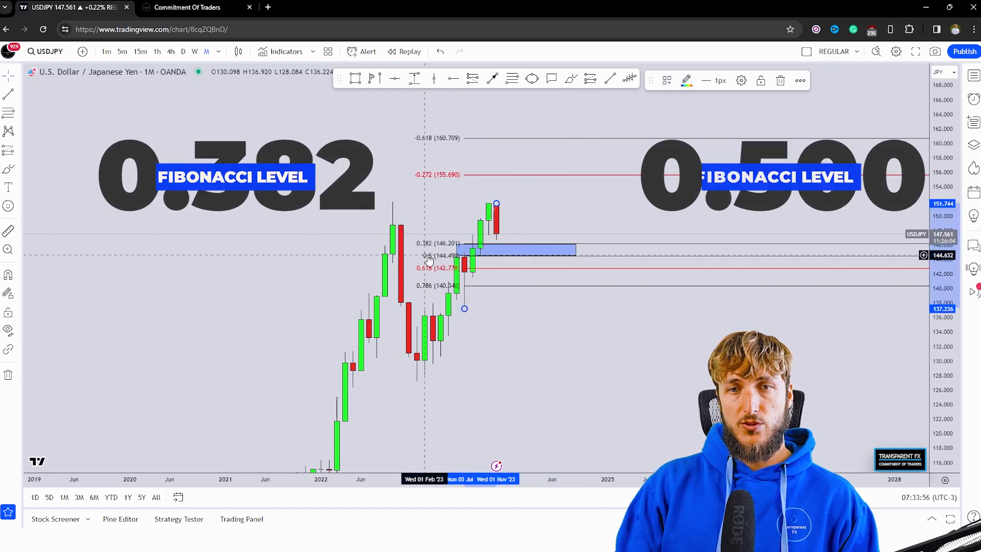
left_click(516, 266)
left_click(780, 82)
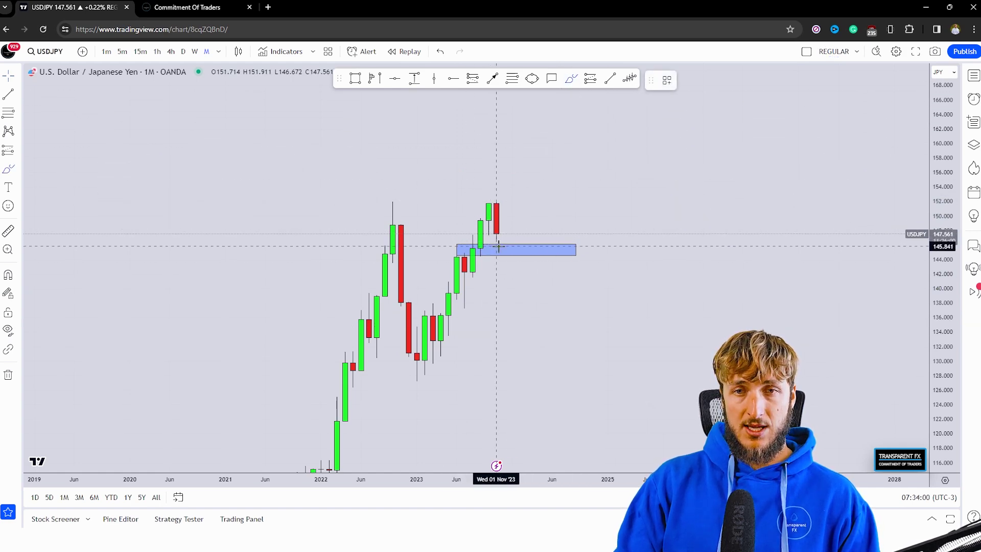
Sketch a hand-drawn circle around the blue zone, then remove it
left_click_drag(513, 247, 510, 246)
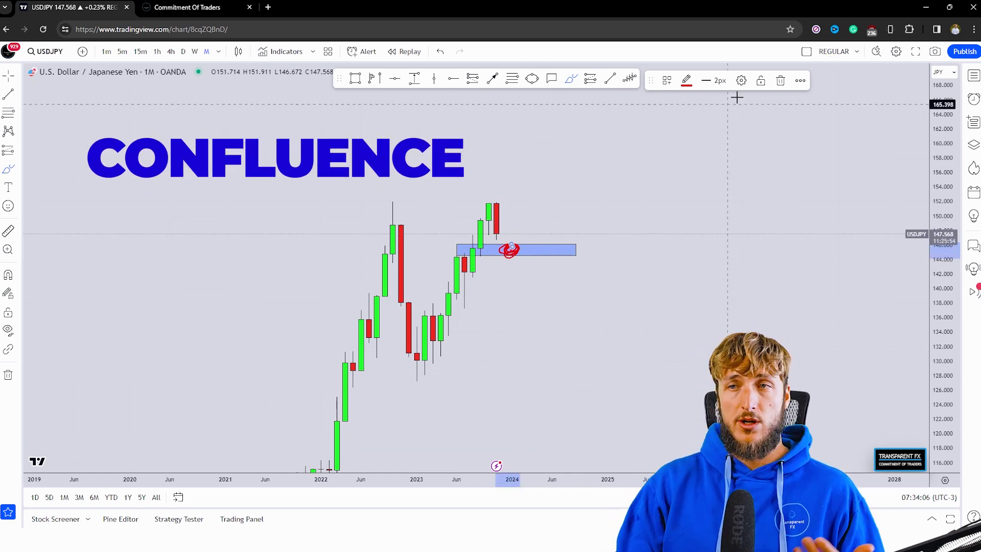
left_click(793, 82)
left_click(780, 80)
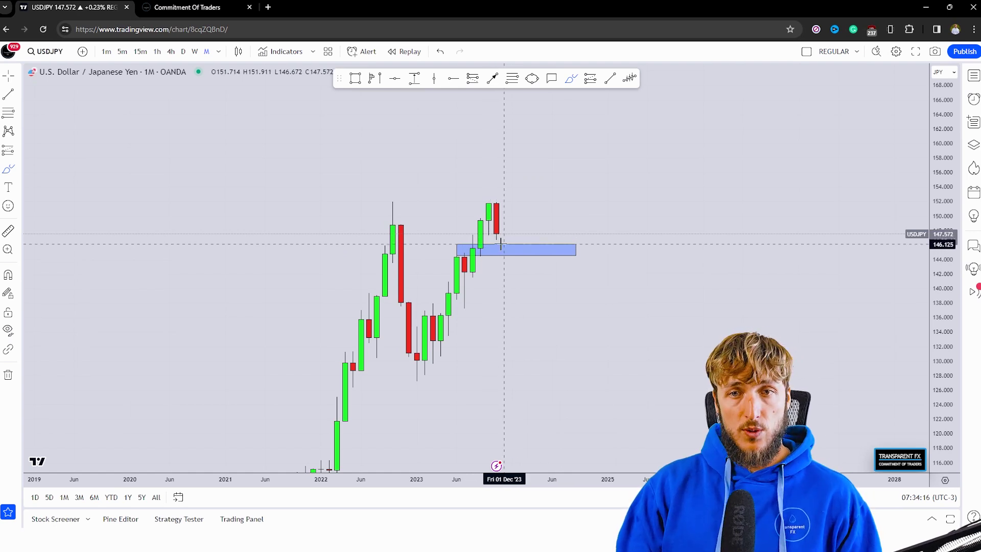
Undo a pullback-and-rise sketch, then show the weekly timeframe with a rescaled price axis
mouse_move(496, 231)
left_mouse_down()
mouse_move(511, 258)
mouse_move(528, 143)
left_mouse_up()
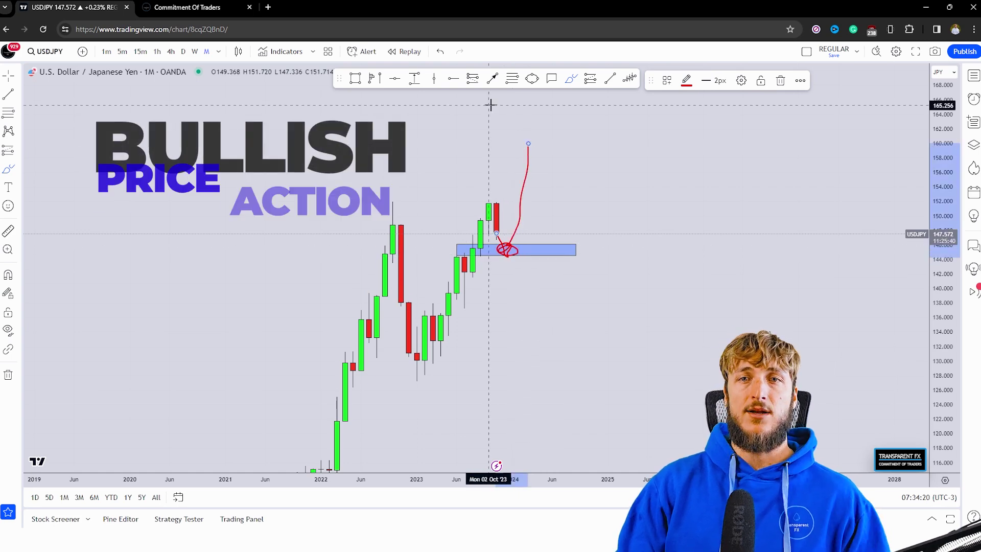
left_click(441, 51)
left_click(442, 51)
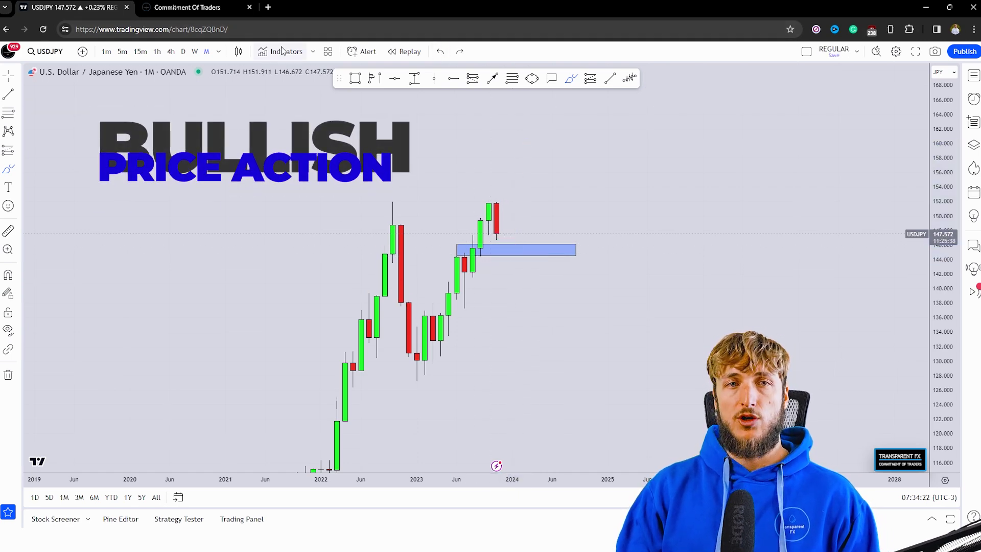
left_click(194, 51)
left_click_drag(951, 434, 600, 140)
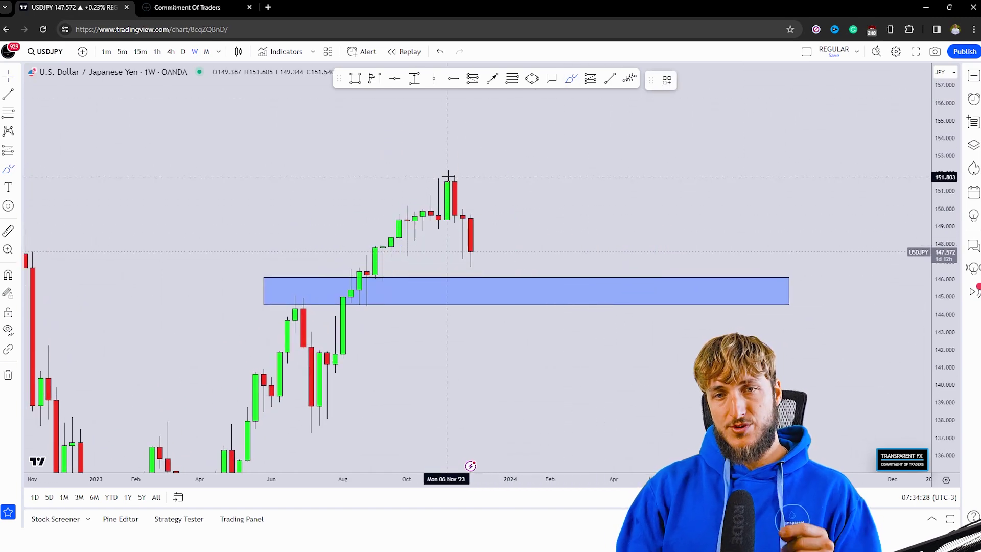
Sketch an M pattern and projected double-top path on the weekly chart, then undo them
mouse_move(526, 253)
left_mouse_down()
mouse_move(538, 192)
mouse_move(590, 251)
left_mouse_up()
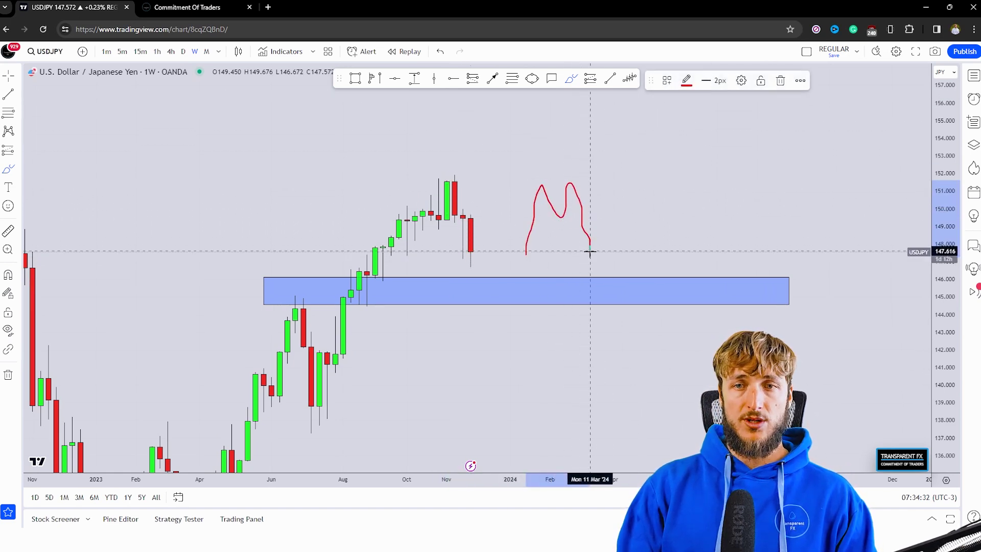
mouse_move(406, 255)
left_mouse_down()
mouse_move(427, 191)
mouse_move(466, 212)
mouse_move(470, 264)
left_mouse_up()
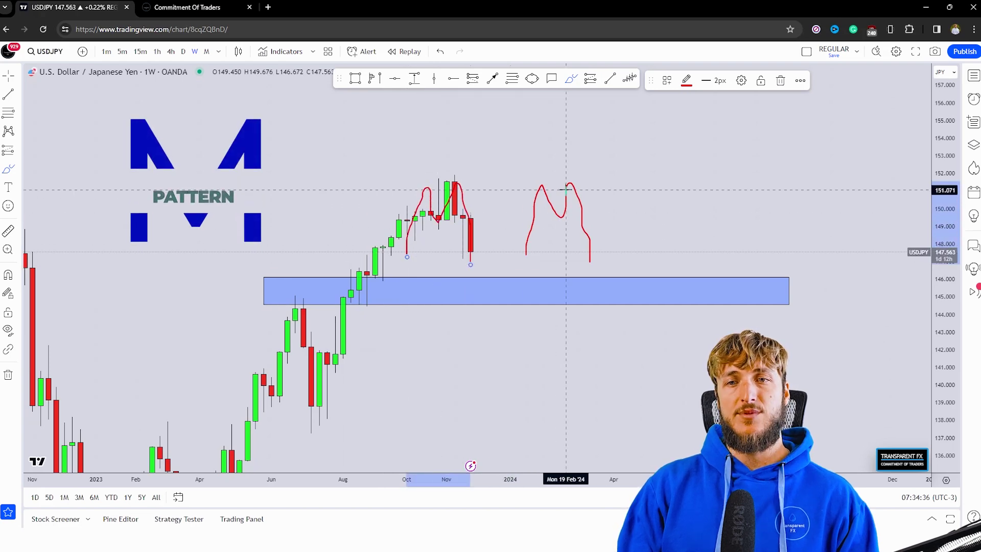
mouse_move(588, 264)
left_mouse_down()
mouse_move(621, 218)
mouse_move(561, 218)
mouse_move(624, 219)
left_mouse_up()
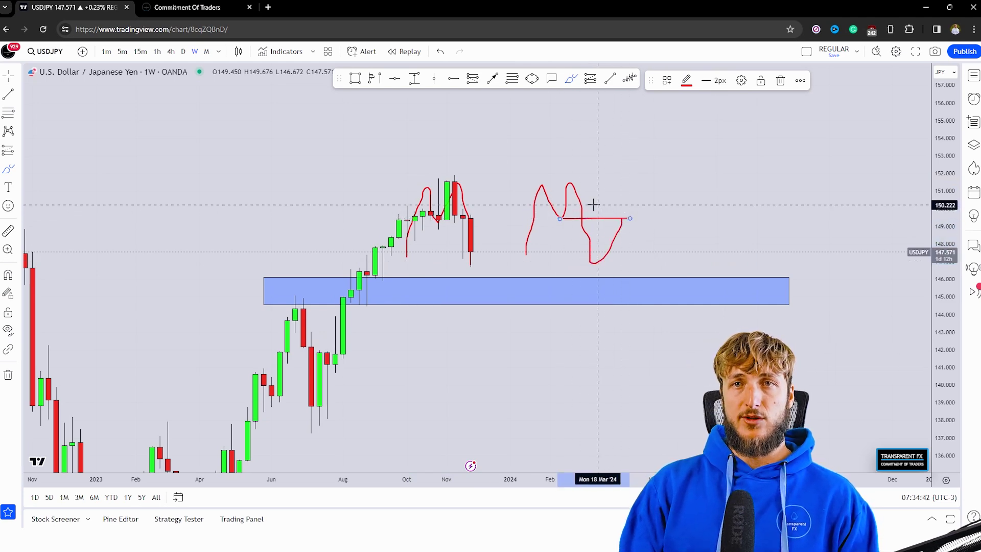
left_click_drag(566, 212, 638, 214)
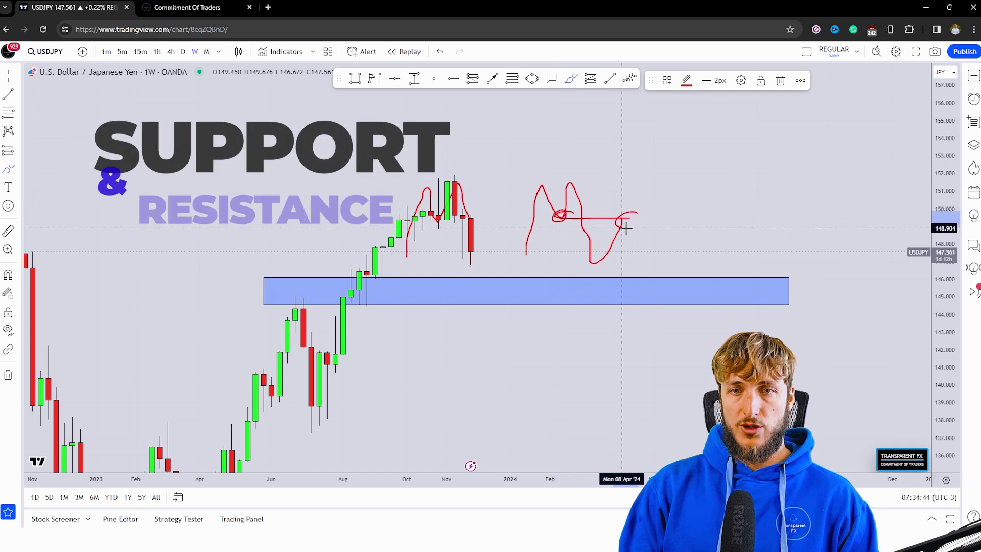
left_click(449, 53)
left_click(448, 53)
left_click(448, 53)
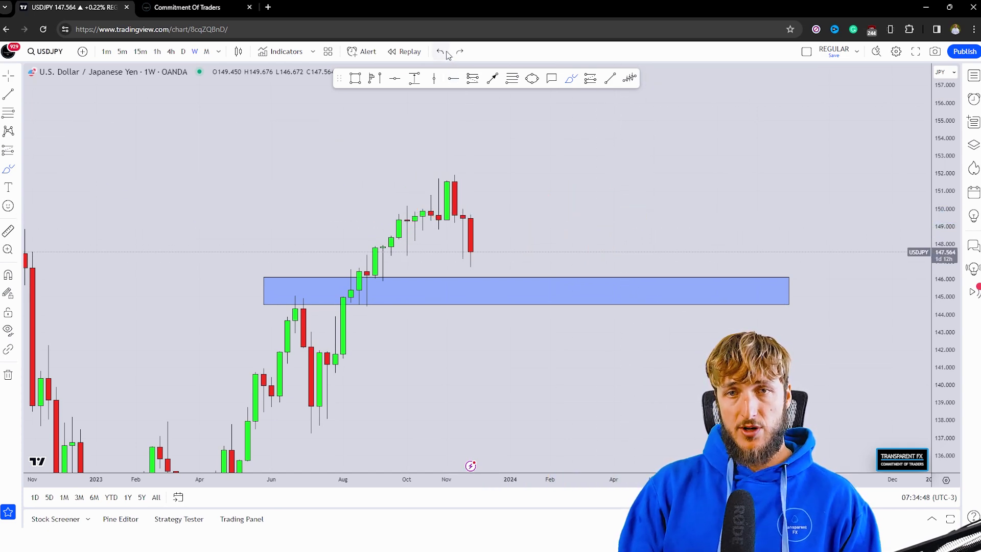
Sketch a dip-and-bounce path and a flat line, undo both, then switch to daily
mouse_move(471, 254)
left_mouse_down()
mouse_move(478, 285)
mouse_move(510, 227)
left_mouse_up()
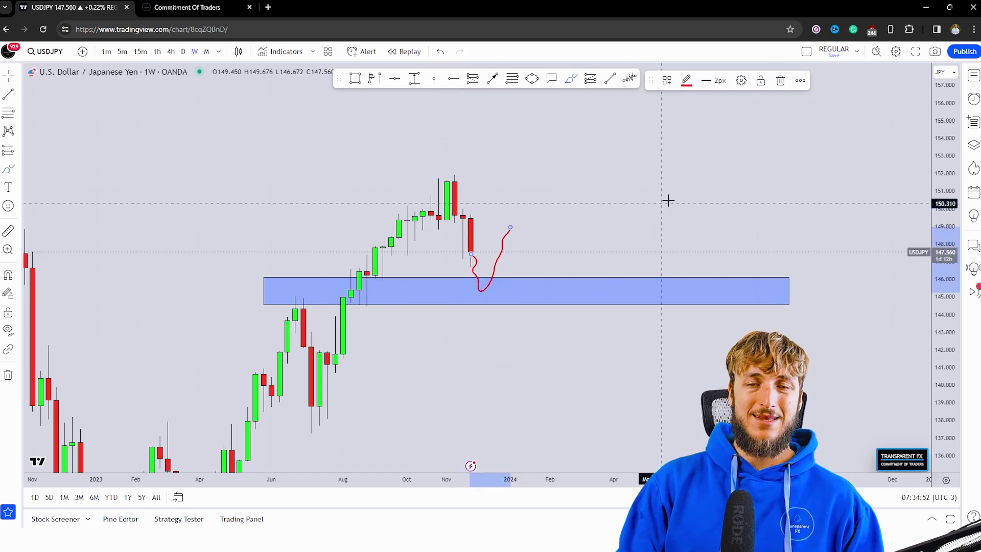
left_click_drag(433, 226, 526, 228)
left_click(439, 52)
left_click(440, 53)
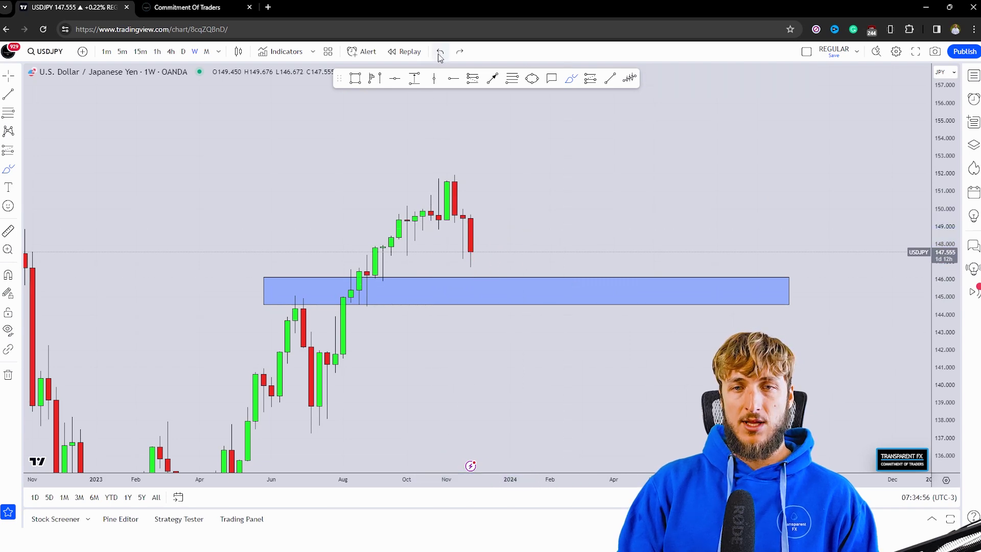
left_click(183, 52)
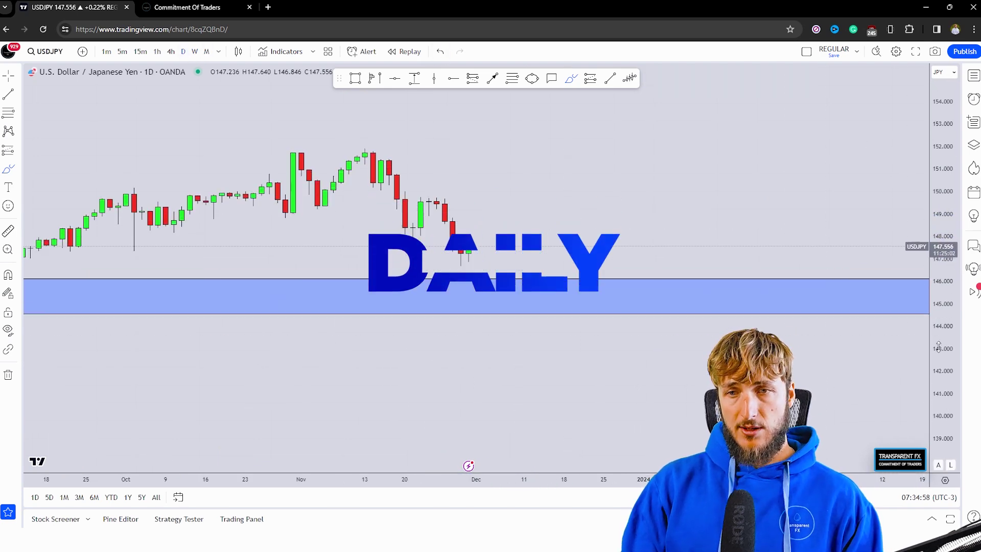
Rescale and shift the daily candles left, and delete the blue zone rectangle
scroll(881, 274, "down", 3)
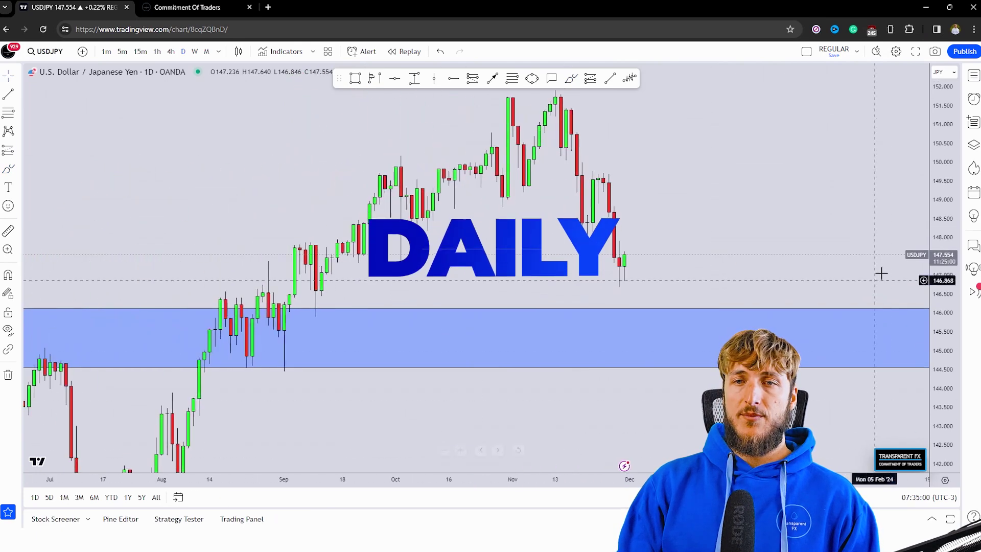
left_click_drag(940, 195, 593, 302)
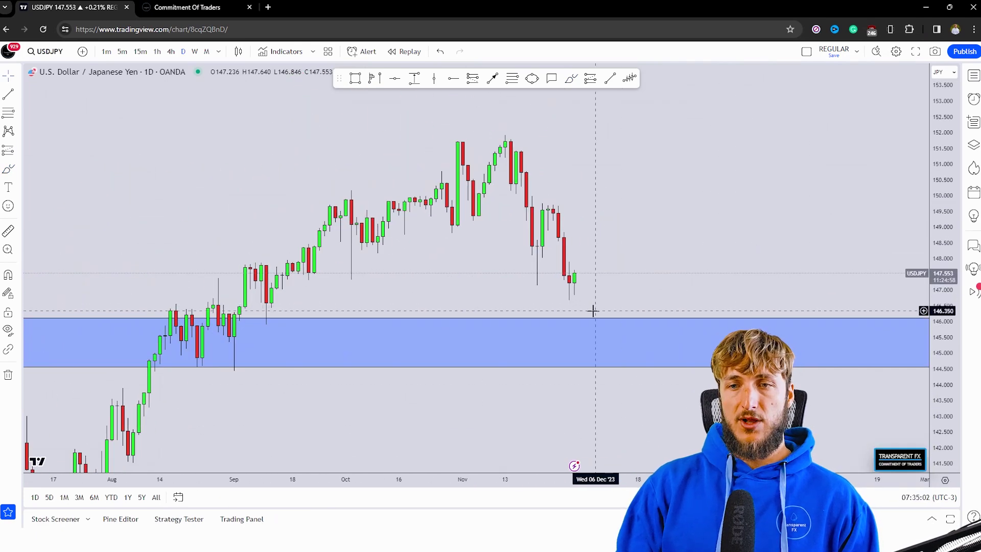
left_click(595, 321)
left_click(802, 82)
right_click(661, 231)
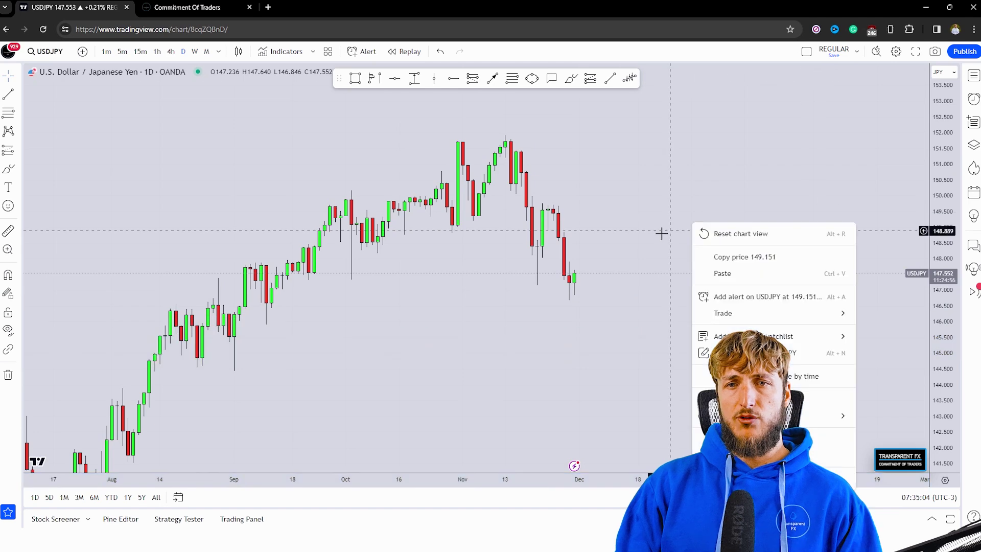
left_click_drag(631, 96, 591, 102)
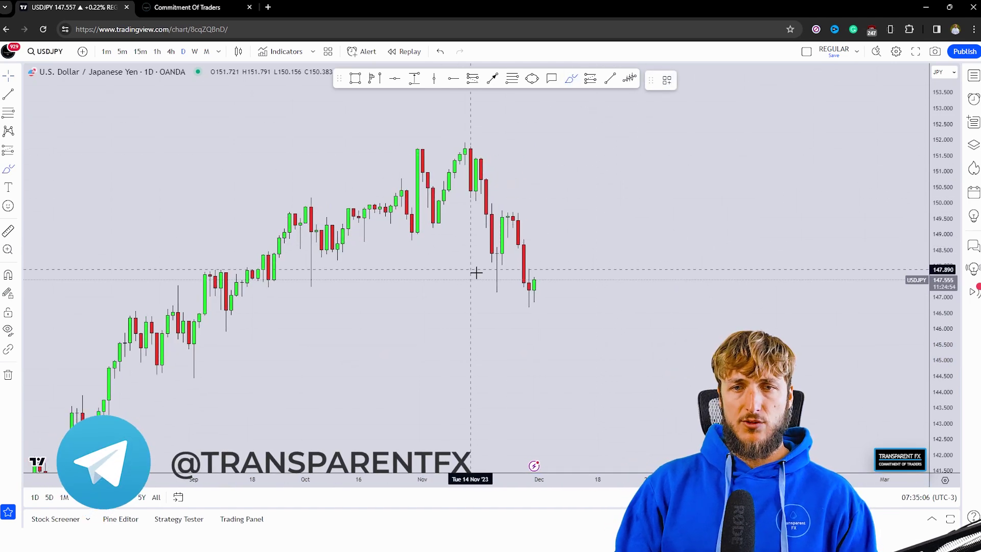
Circle the recent candle low and top with red brush strokes, then undo the last stroke
left_click_drag(502, 274, 513, 216)
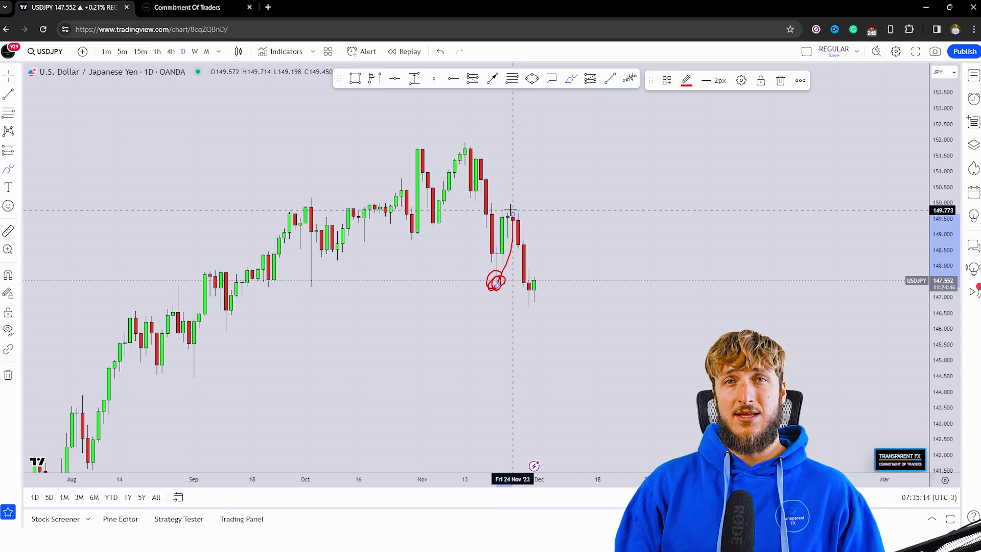
mouse_move(517, 214)
left_mouse_down()
mouse_move(531, 211)
mouse_move(511, 217)
mouse_move(533, 294)
left_mouse_up()
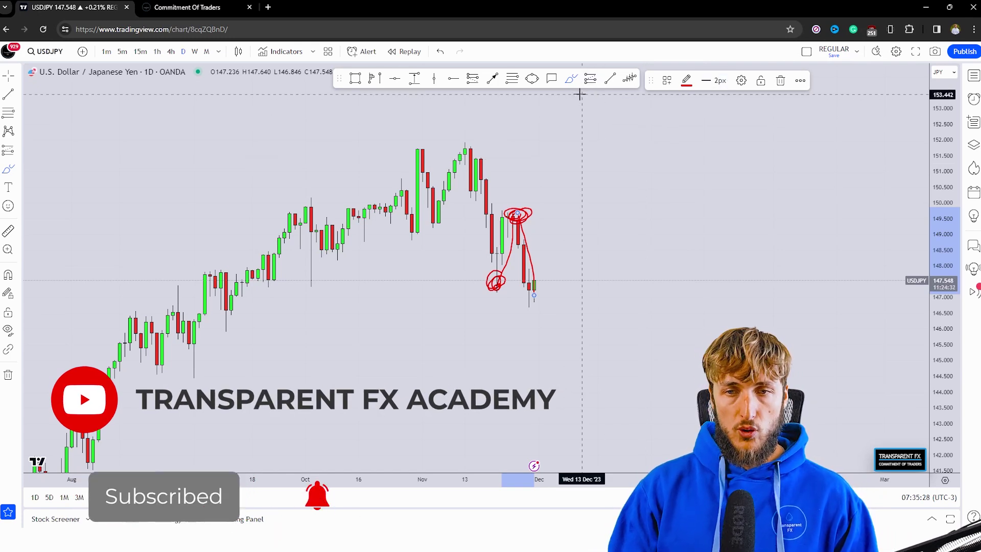
left_click(439, 52)
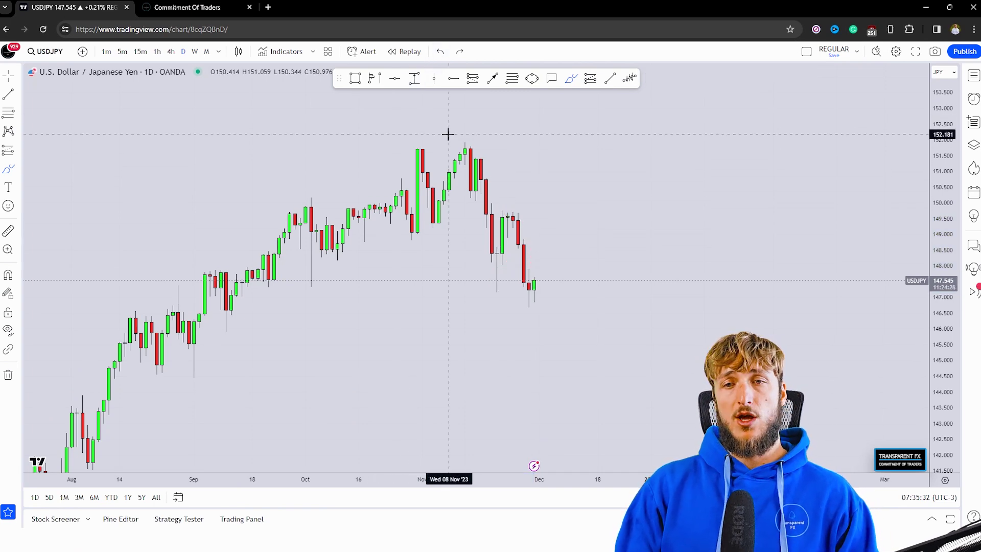
left_click(236, 5)
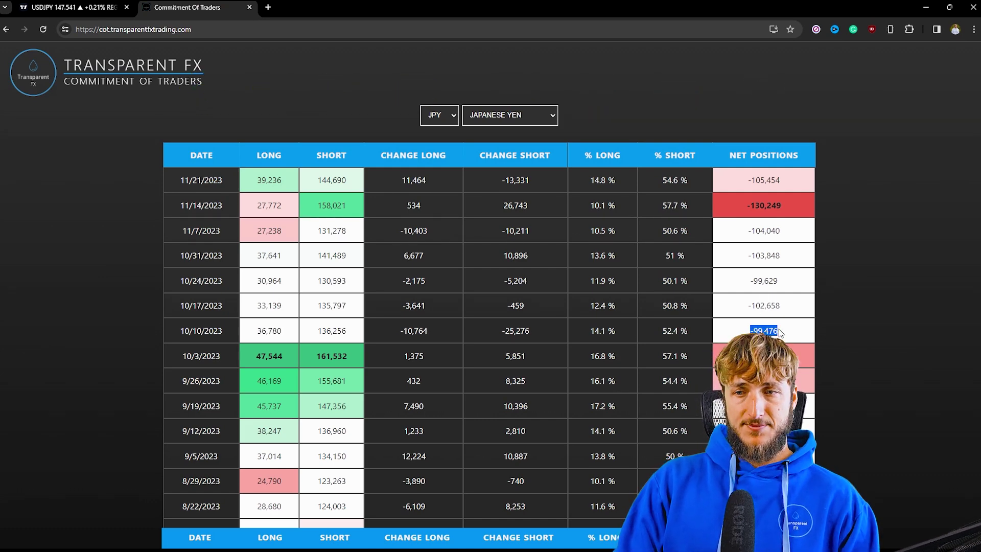
Highlight the latest JPY net position, -105,454, and scroll the COT table down and back up
left_click_drag(747, 180, 783, 182)
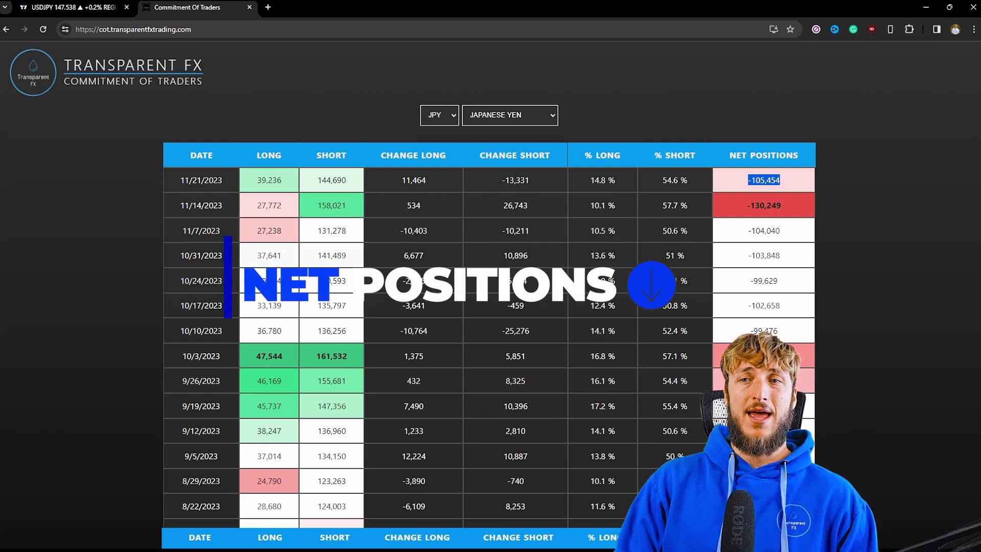
scroll(782, 178, "down", 6)
scroll(803, 349, "down", 4)
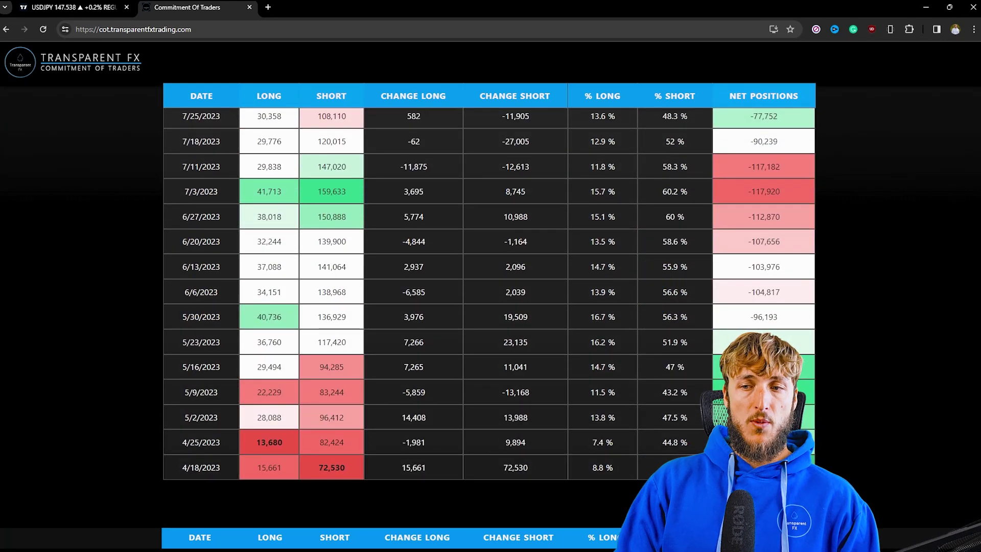
scroll(774, 270, "up", 10)
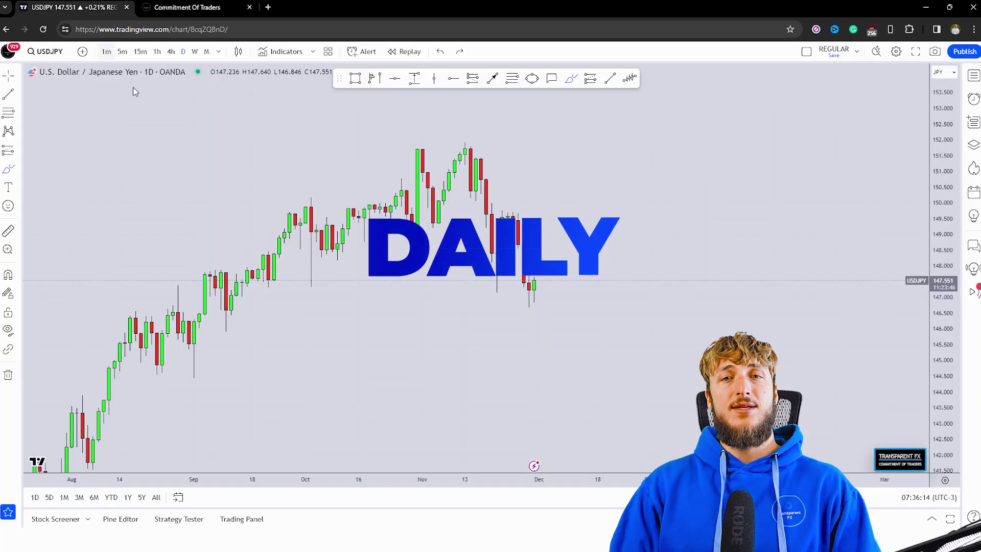
Draw a yellow ellipse circle around 146–147 just below the latest daily candles
left_click(532, 78)
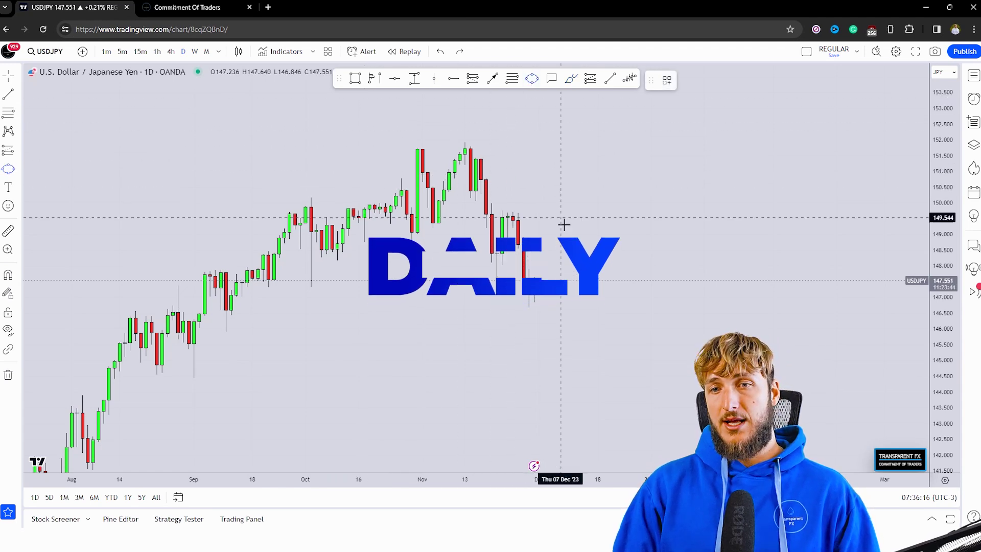
left_click(534, 283)
left_click(560, 351)
left_click(525, 349)
Try a red brush path into the circle, undo it, and pan the chart to open right space
left_click(571, 78)
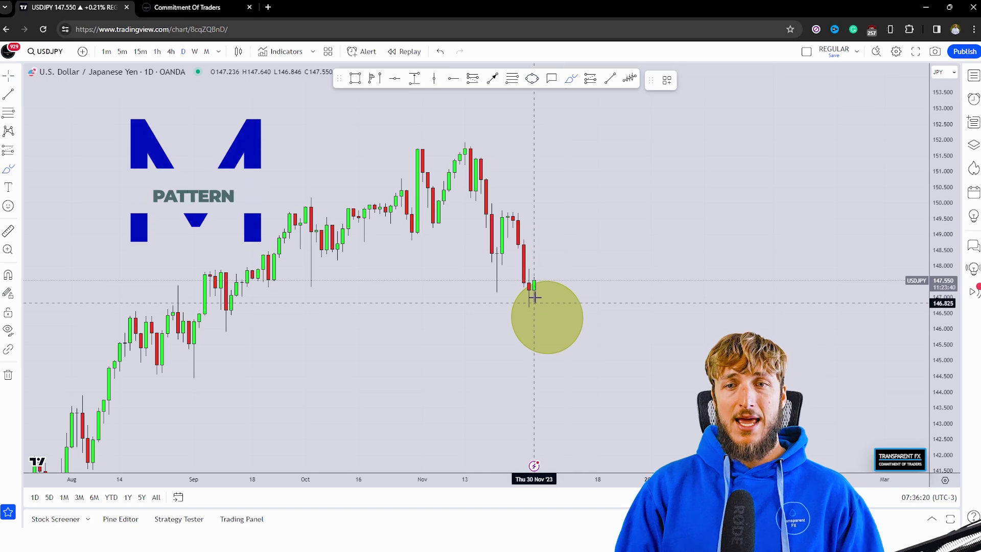
left_click_drag(534, 284, 554, 324)
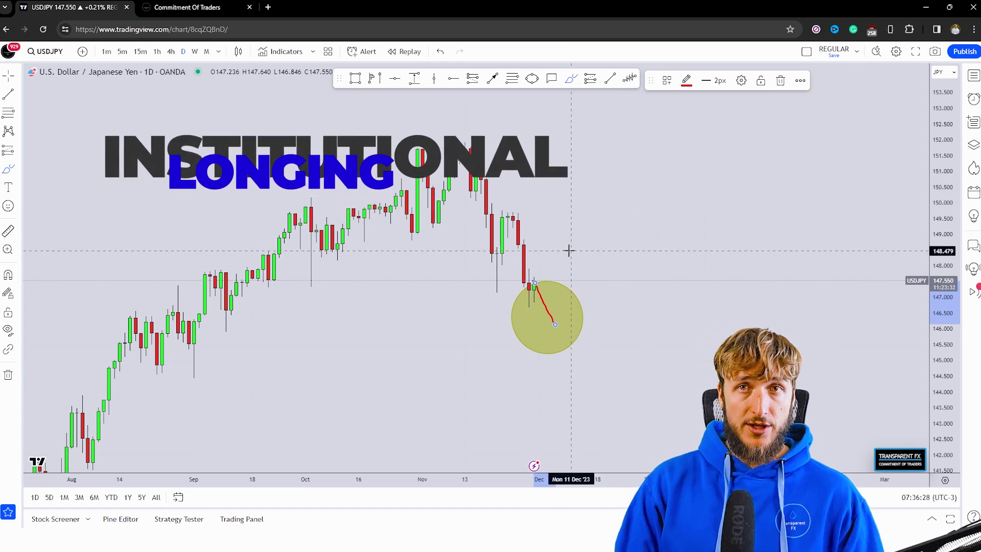
left_click(233, 6)
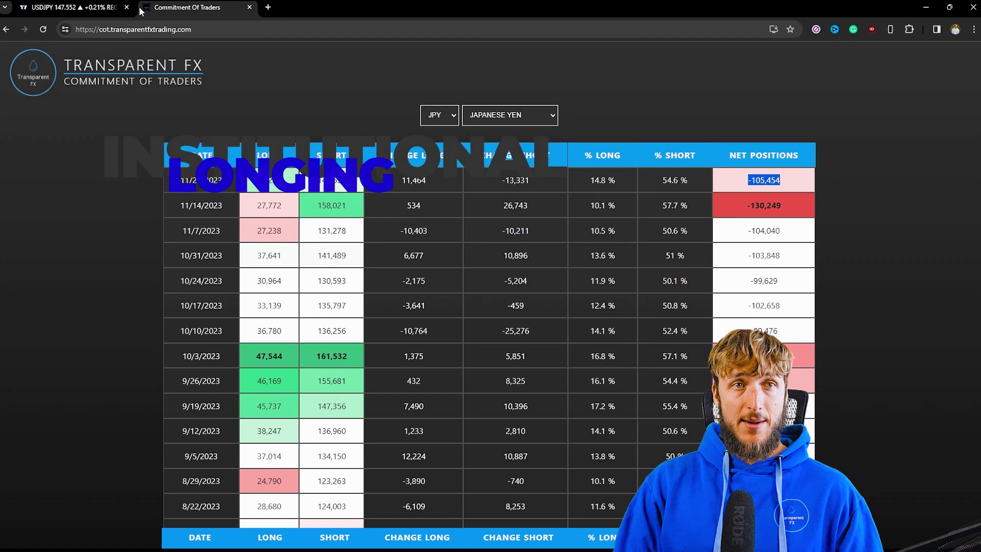
left_click(108, 7)
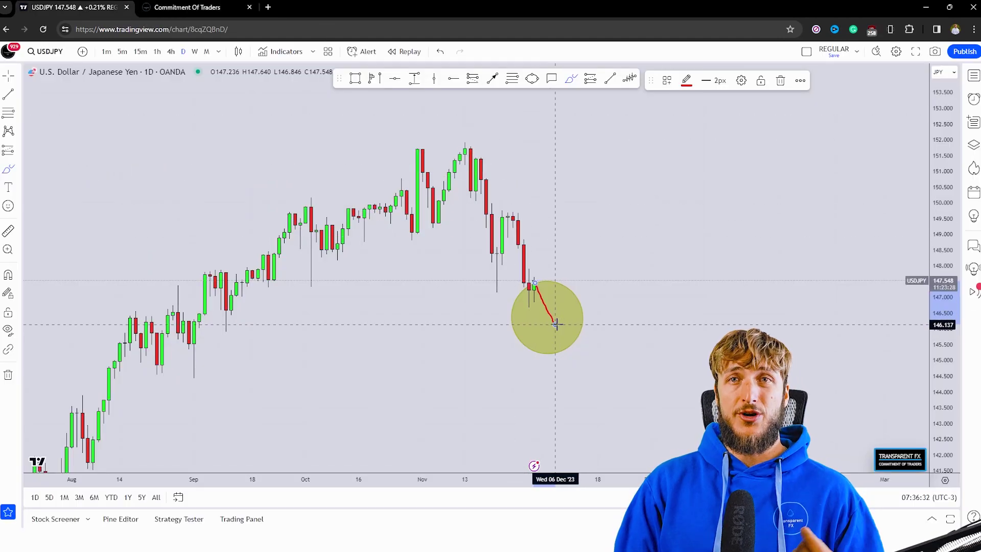
left_click_drag(556, 324, 592, 250)
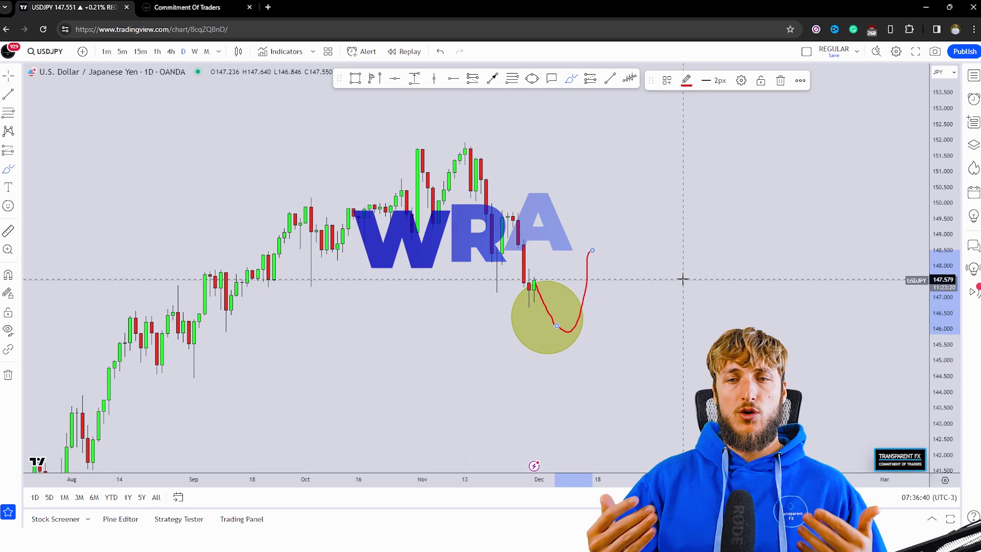
left_click(440, 52)
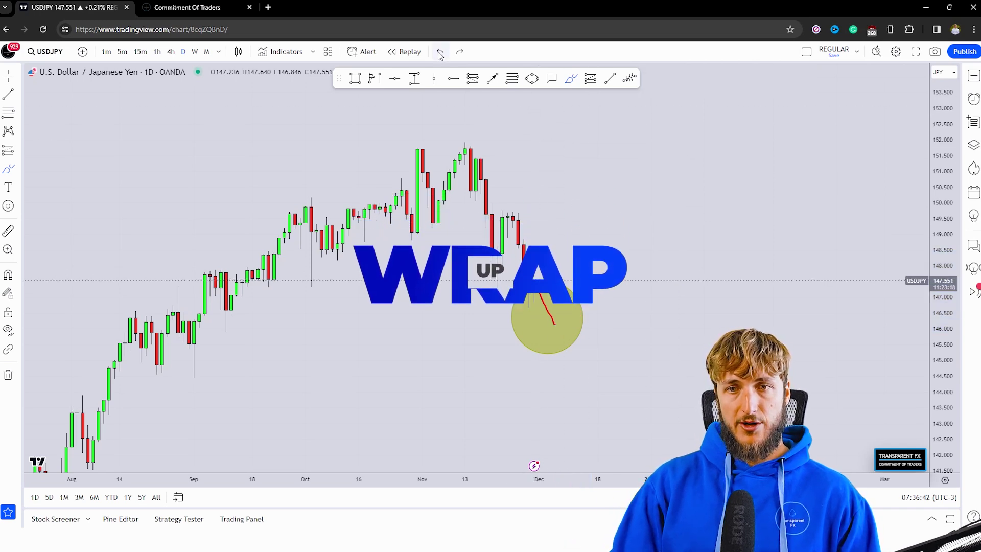
left_click_drag(664, 236, 634, 243)
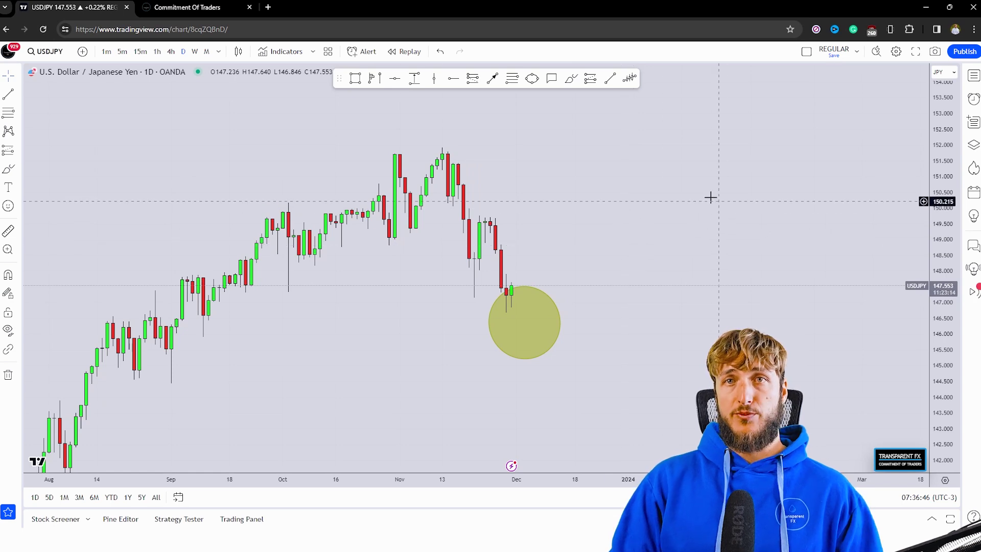
left_click(174, 9)
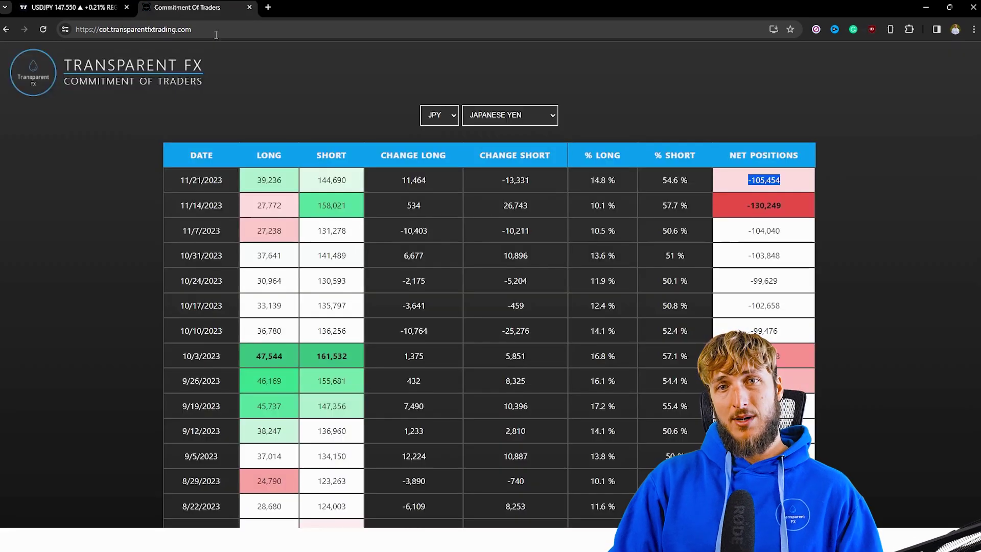
left_click(39, 6)
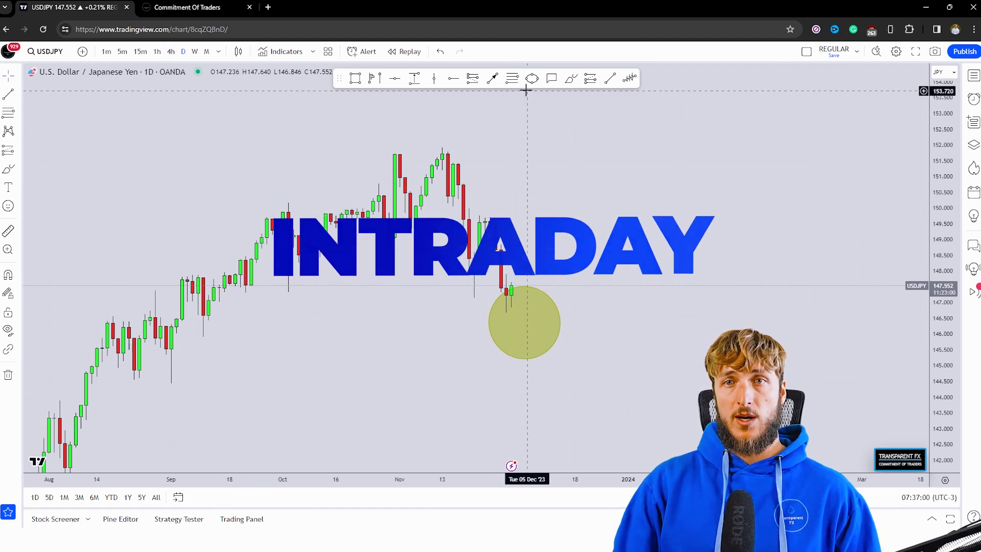
Brush a red downward path through the yellow circle and an upward arrow from its right edge
left_click(569, 81)
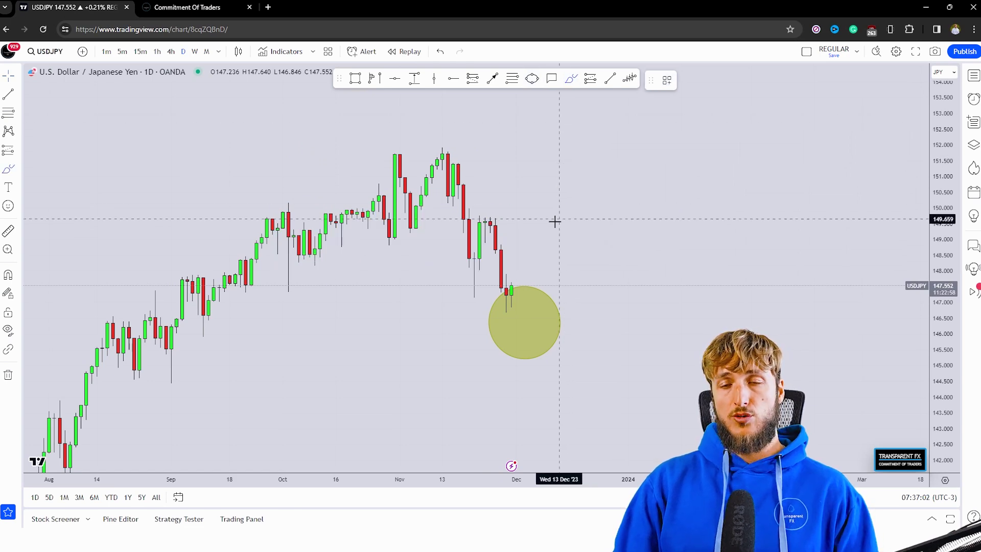
left_click_drag(516, 290, 555, 342)
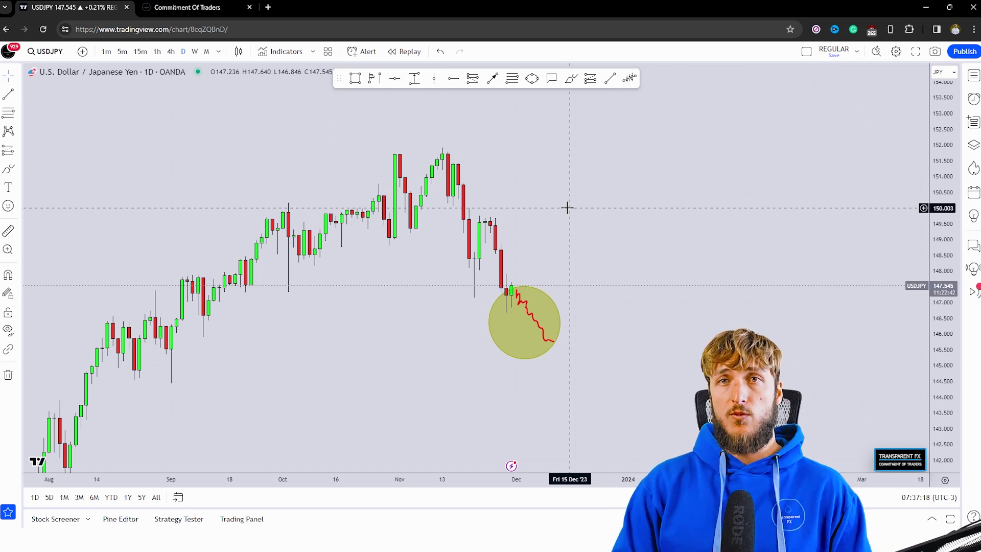
left_click(492, 78)
left_click_drag(559, 336, 569, 251)
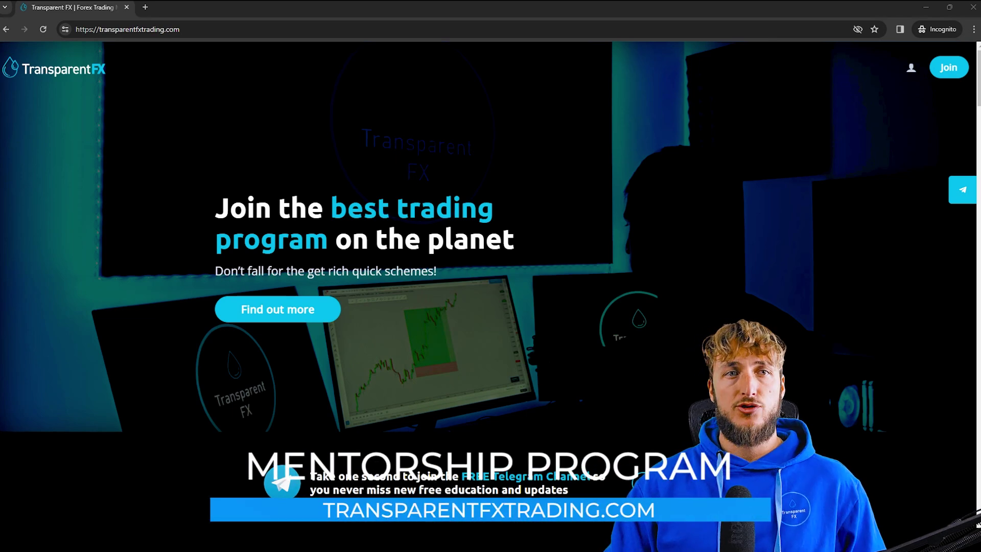
left_click(76, 31)
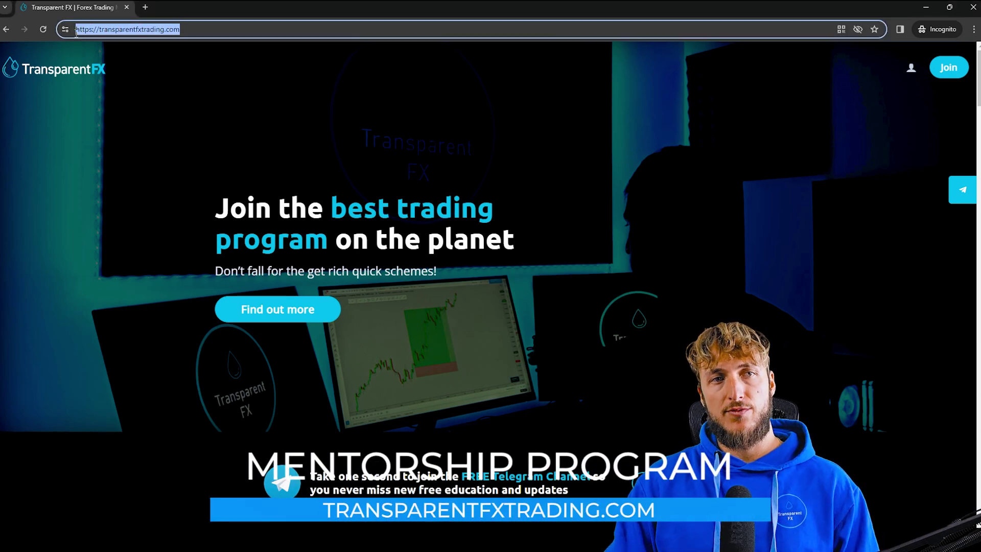
left_click(389, 147)
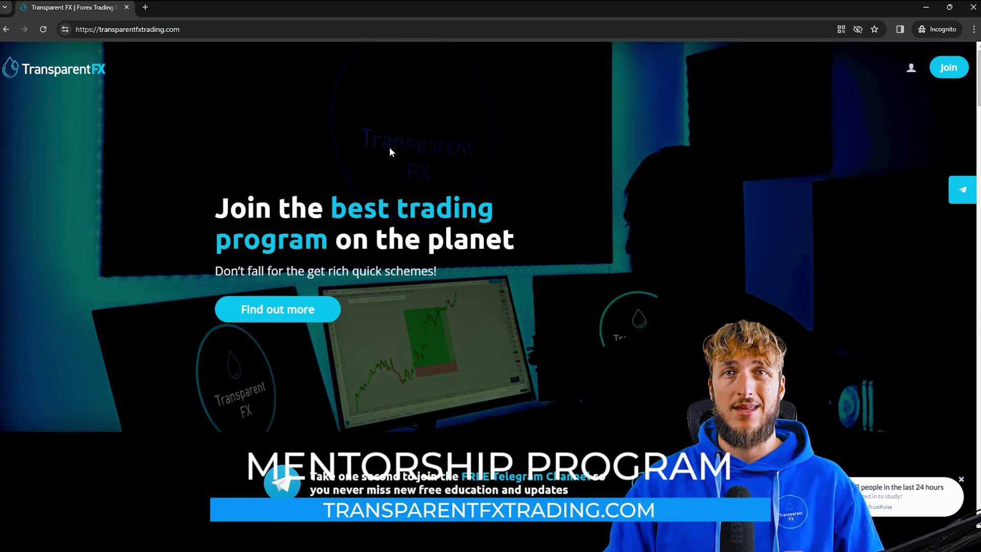
scroll(421, 174, "down", 10)
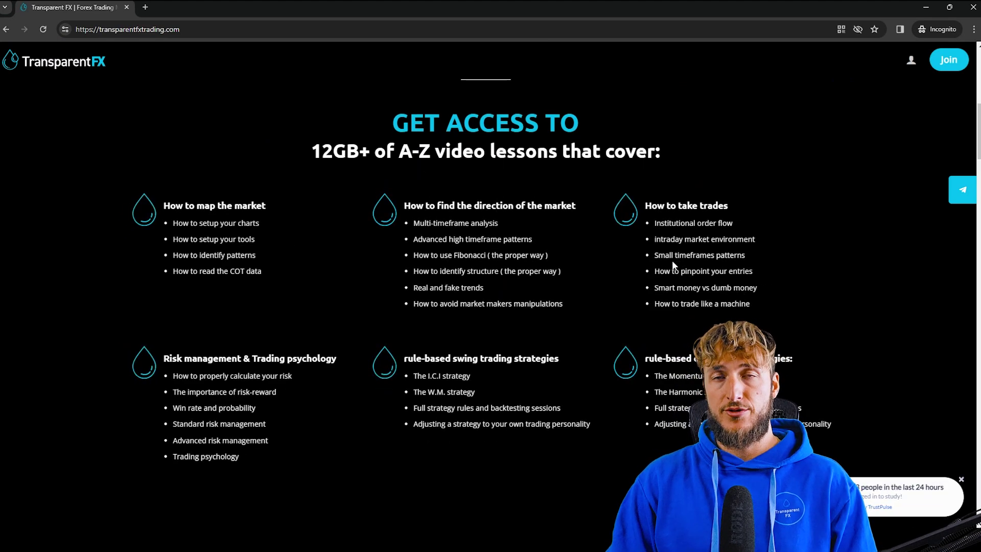
scroll(670, 259, "down", 1)
scroll(670, 259, "down", 8)
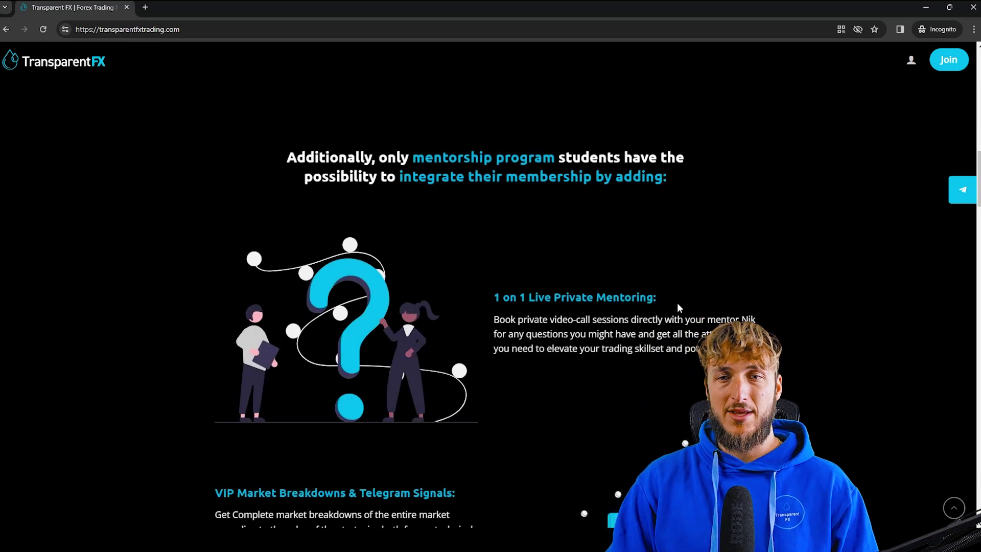
scroll(676, 303, "down", 5)
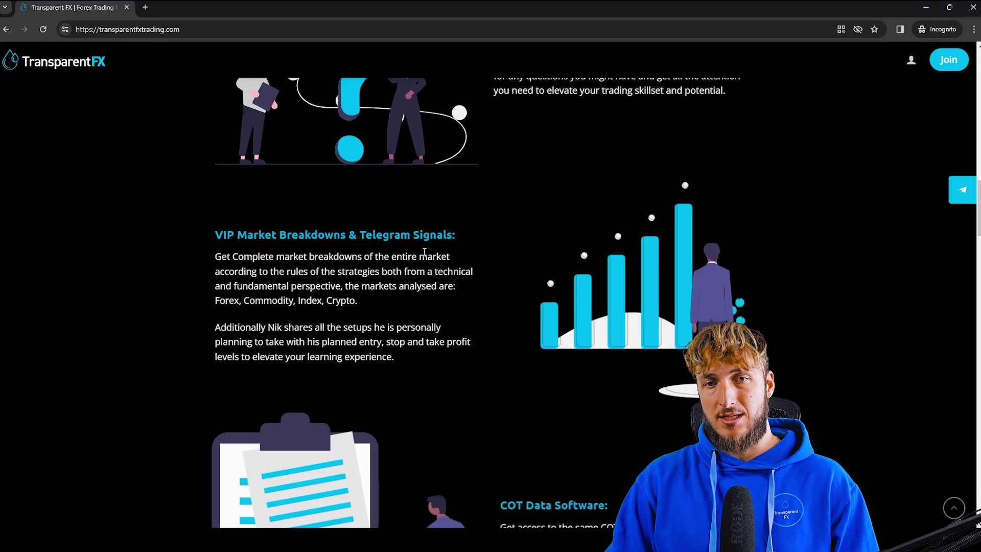
scroll(424, 251, "down", 1)
scroll(428, 265, "down", 5)
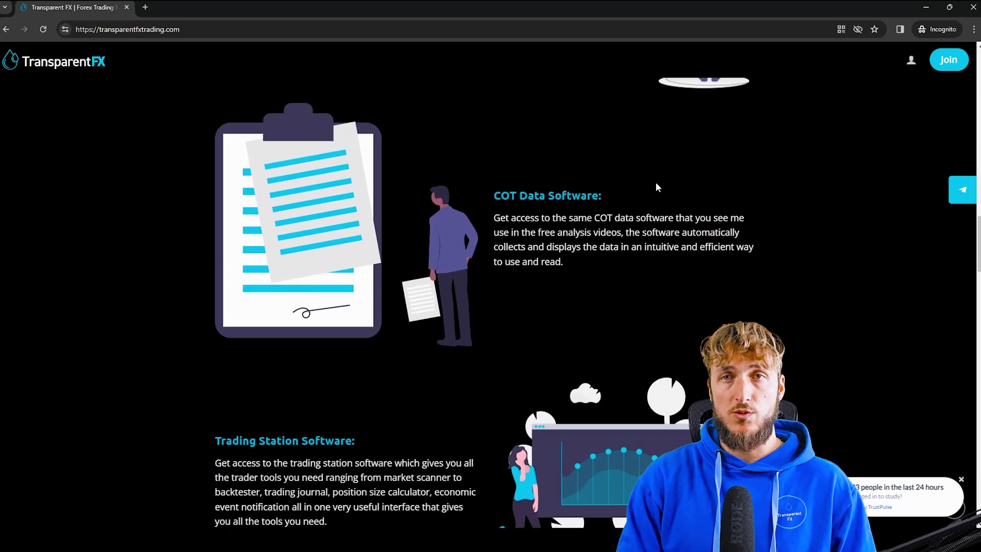
scroll(657, 189, "down", 4)
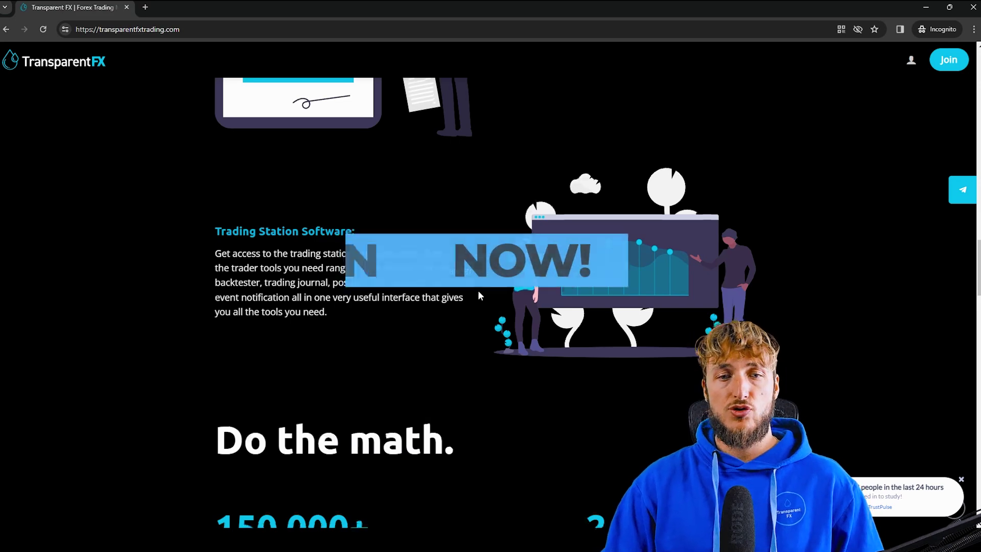
scroll(477, 295, "down", 4)
scroll(477, 295, "down", 9)
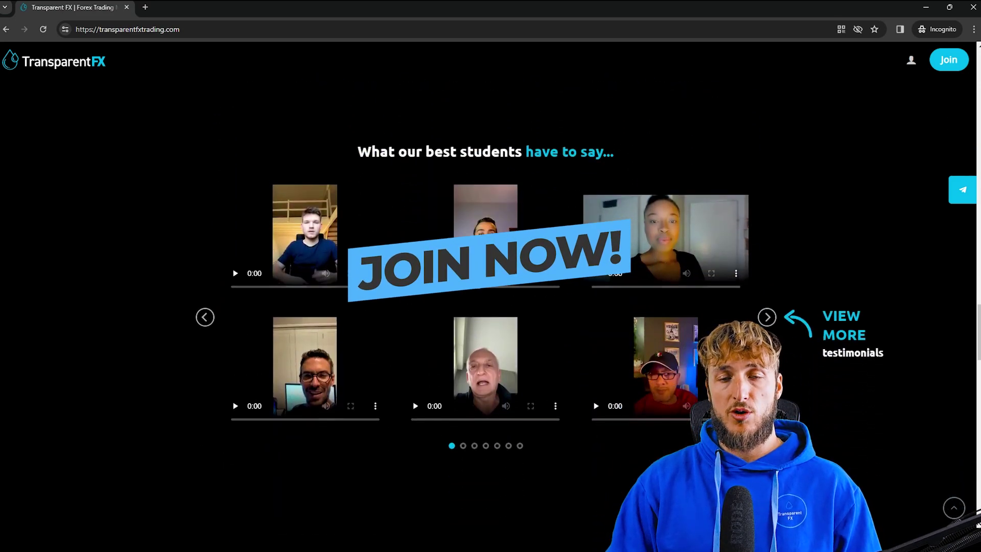
scroll(480, 291, "up", 20)
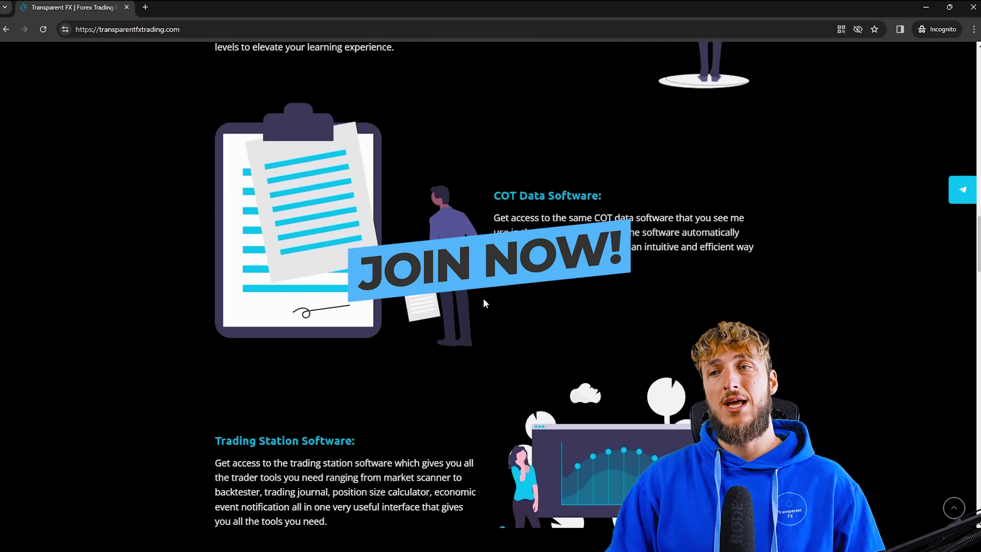
scroll(484, 305, "up", 18)
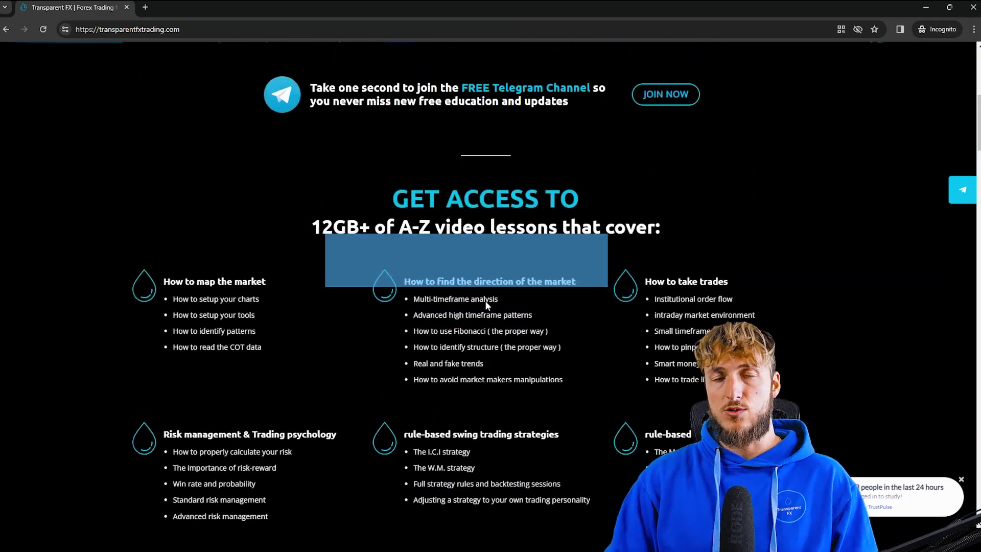